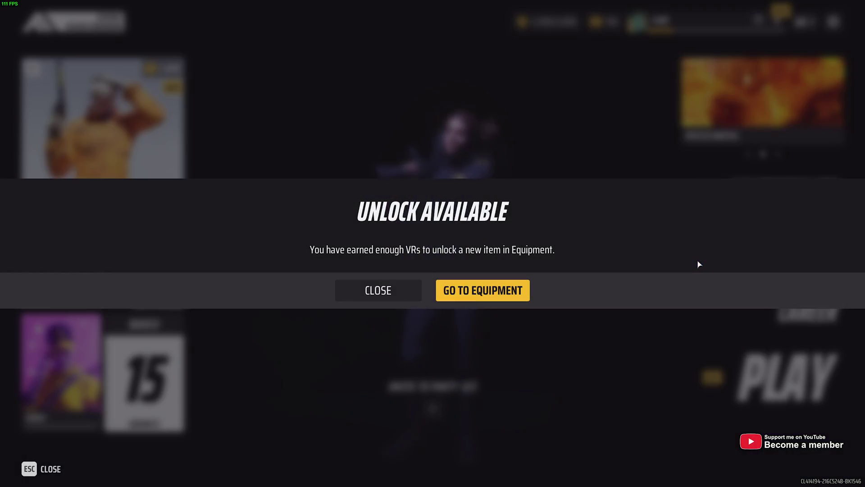
# - Dismiss the equipment unlock notice and open the game's video settings
pyautogui.click(376, 293)
pyautogui.press('Escape')
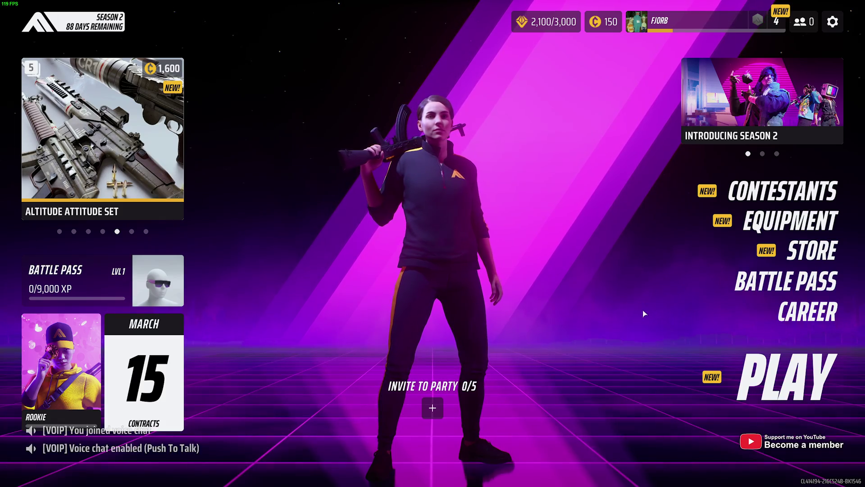
pyautogui.click(833, 22)
pyautogui.click(470, 198)
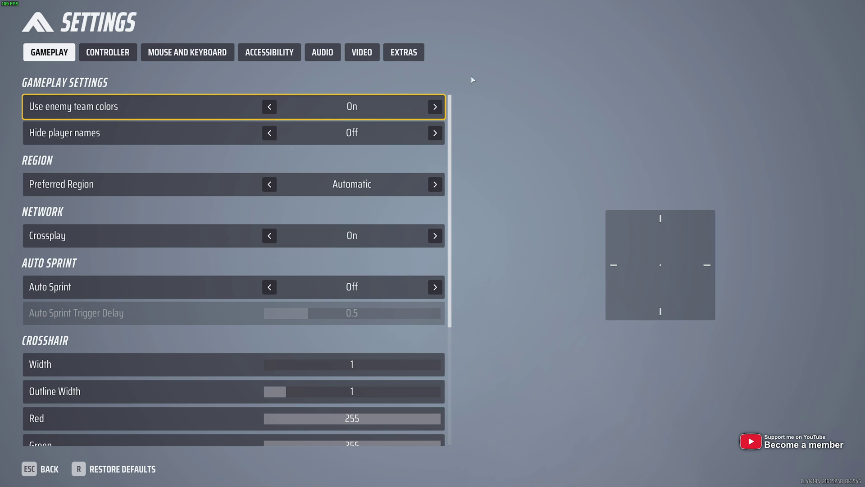
pyautogui.click(362, 52)
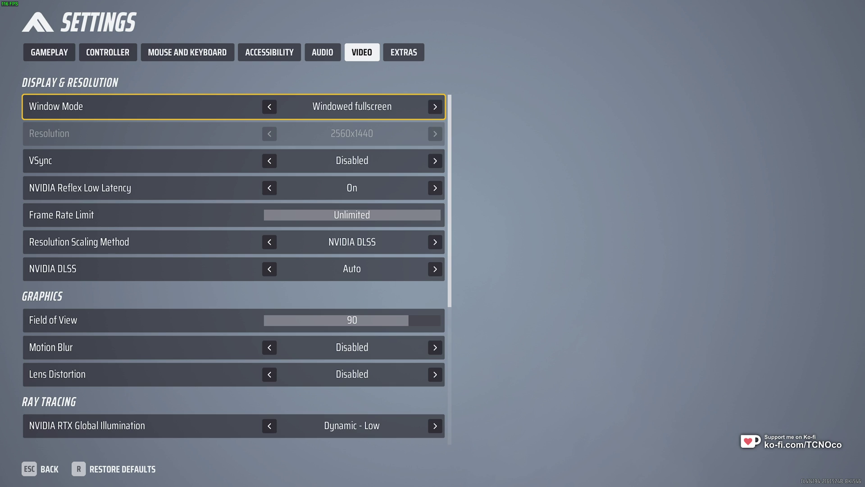
# - Set the window mode to Fullscreen
pyautogui.moveTo(390, 101)
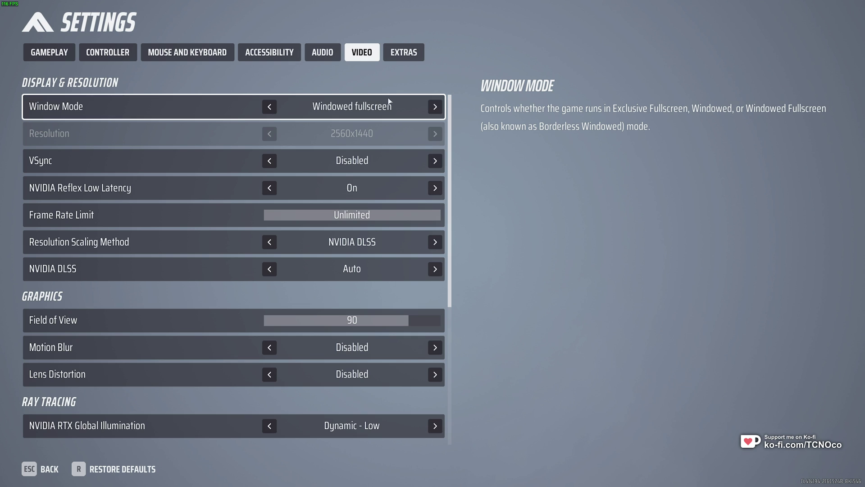
pyautogui.click(438, 109)
pyautogui.click(439, 109)
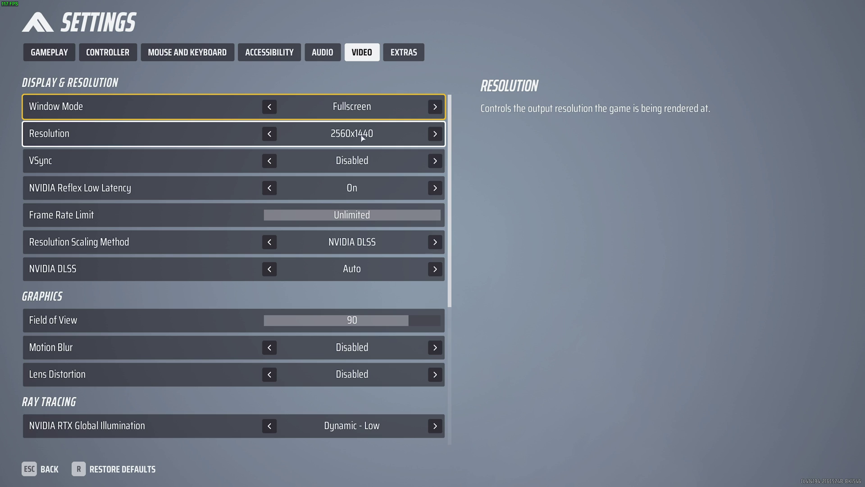
# - Try lower output resolutions, including 1920x1080, 1680x1050 and 1600x1024, and return to 2560x1440
pyautogui.click(270, 134)
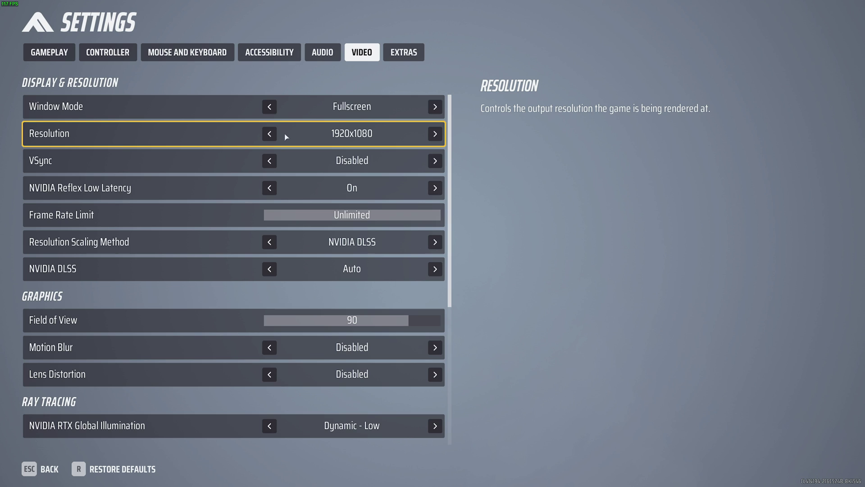
pyautogui.click(272, 135)
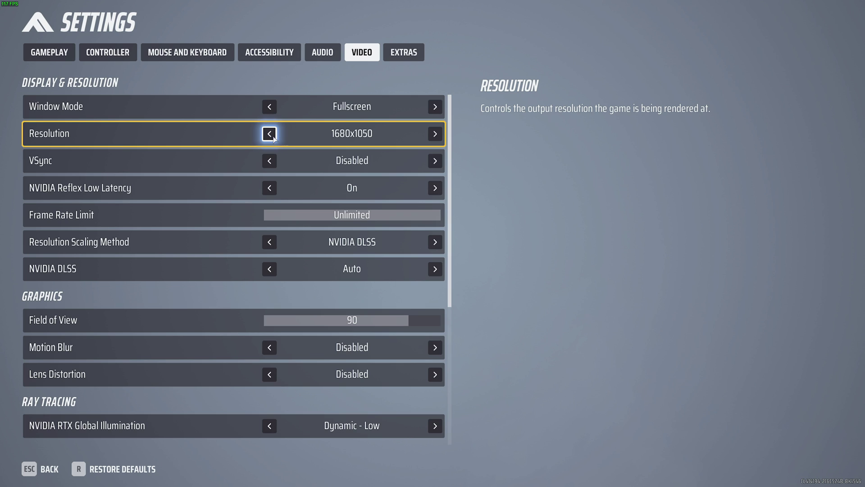
pyautogui.click(271, 134)
pyautogui.click(270, 134)
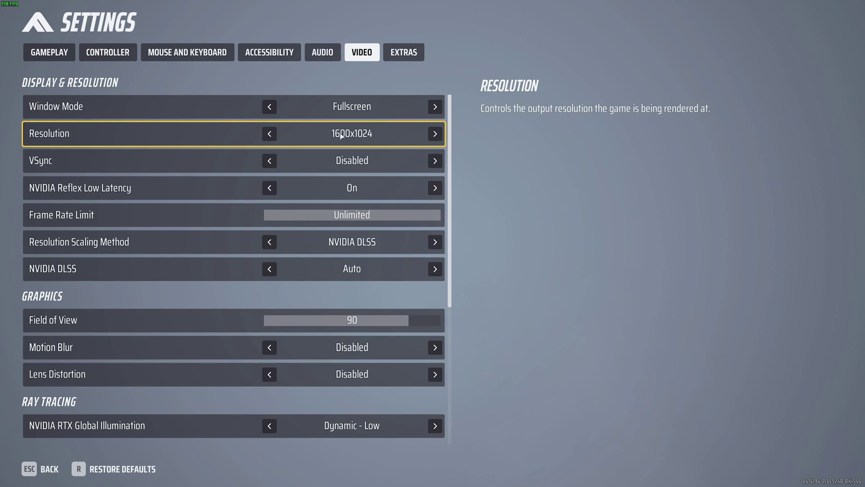
pyautogui.click(269, 133)
pyautogui.click(270, 134)
pyautogui.click(357, 136)
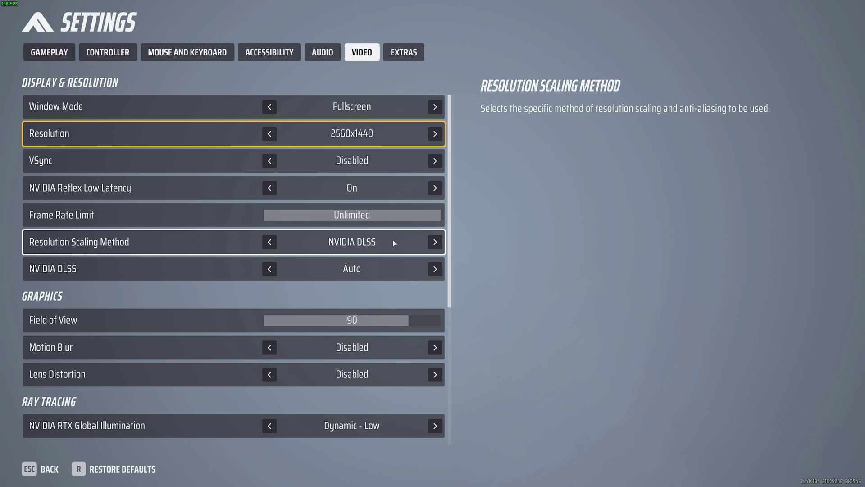
# - Cycle through the resolution scaling methods, trying TAAU, Intel XeSS and NVIDIA DLSS
pyautogui.click(269, 243)
pyautogui.click(270, 243)
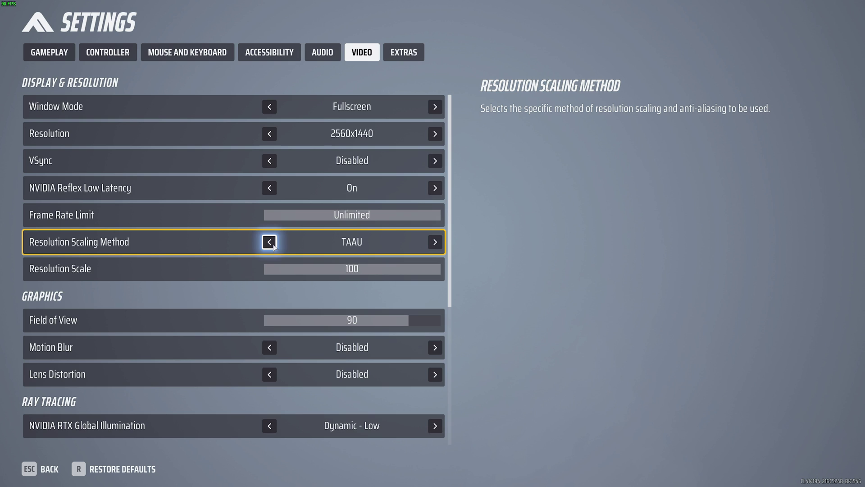
pyautogui.click(270, 243)
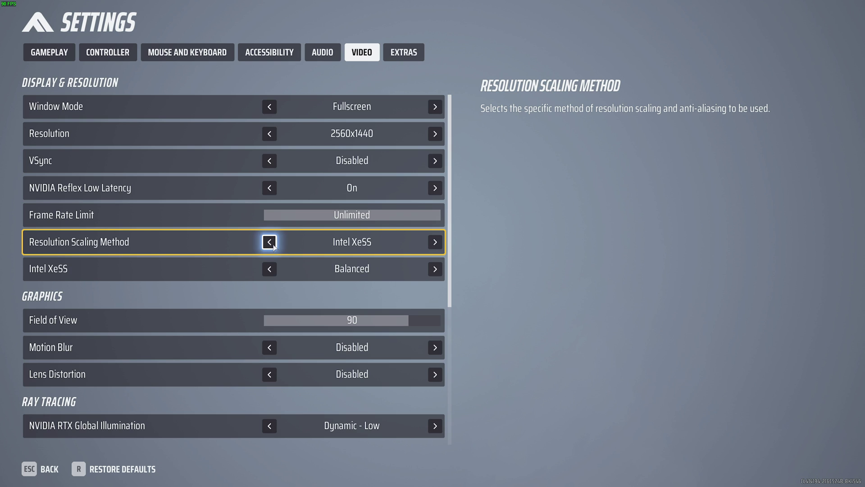
pyautogui.click(269, 242)
pyautogui.click(269, 242)
pyautogui.click(270, 243)
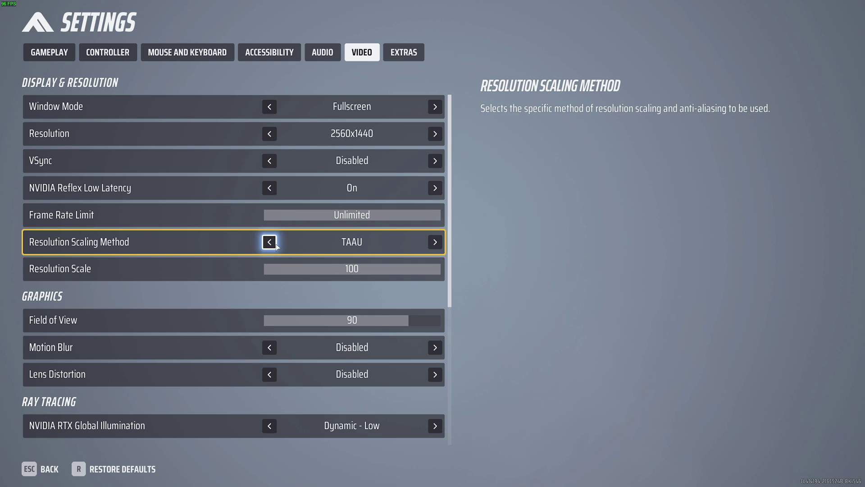
pyautogui.click(435, 243)
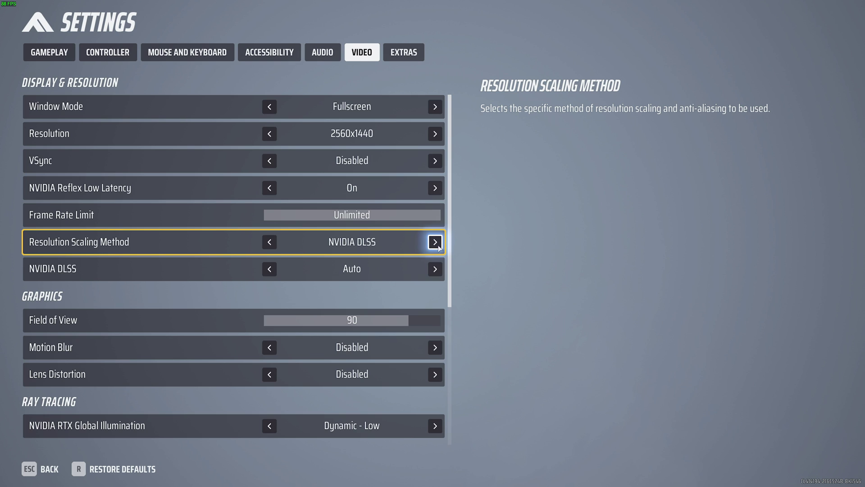
# - Try AMD FSR2 as the resolution scaling method with its preset set to Quality
pyautogui.click(435, 242)
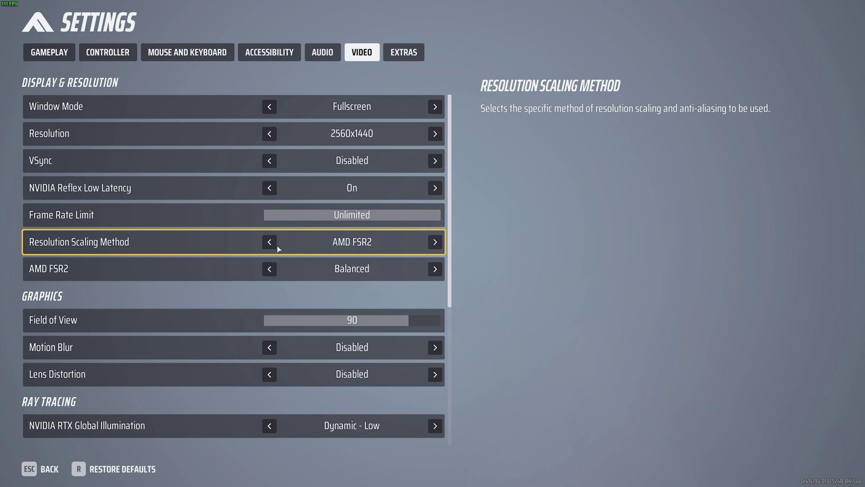
pyautogui.click(269, 268)
pyautogui.click(270, 269)
pyautogui.click(392, 267)
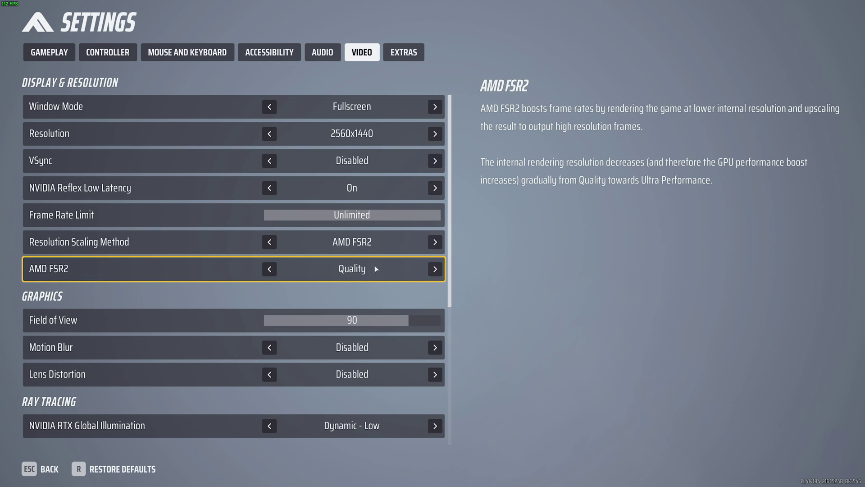
# - Set the resolution scaling method to TAAU and NVIDIA RTX Global Illumination to Static
pyautogui.click(369, 245)
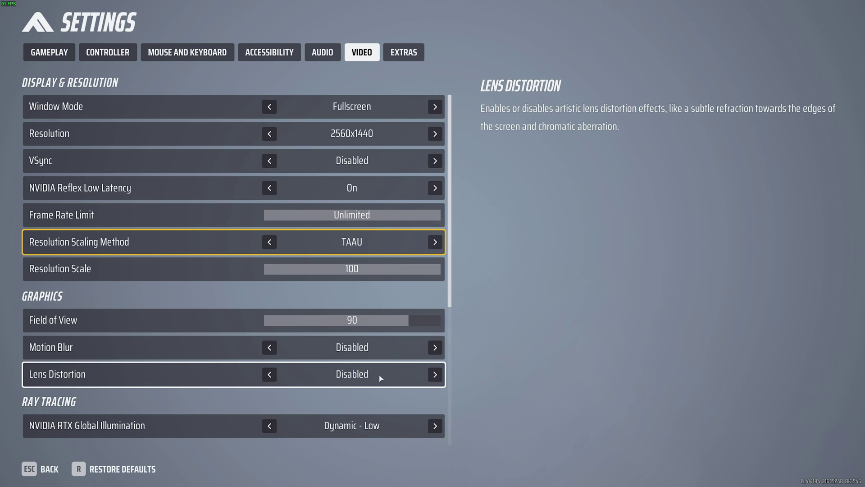
pyautogui.scroll(-3, 379, 374)
pyautogui.click(269, 253)
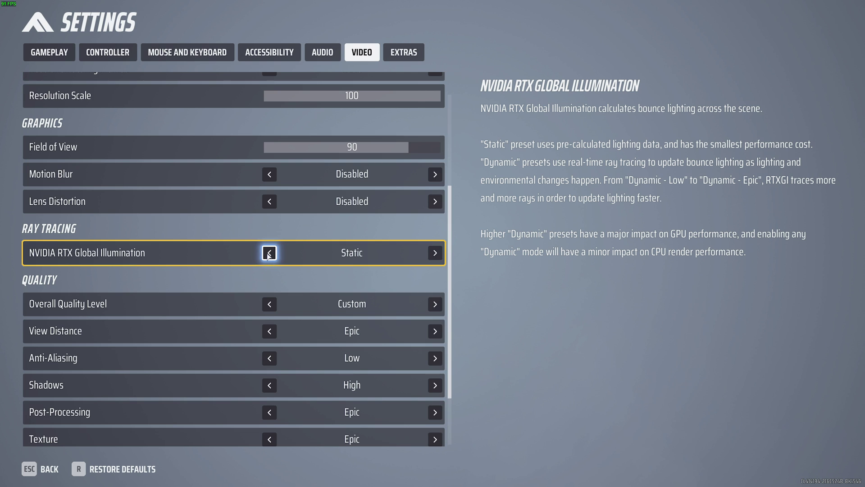
pyautogui.click(270, 253)
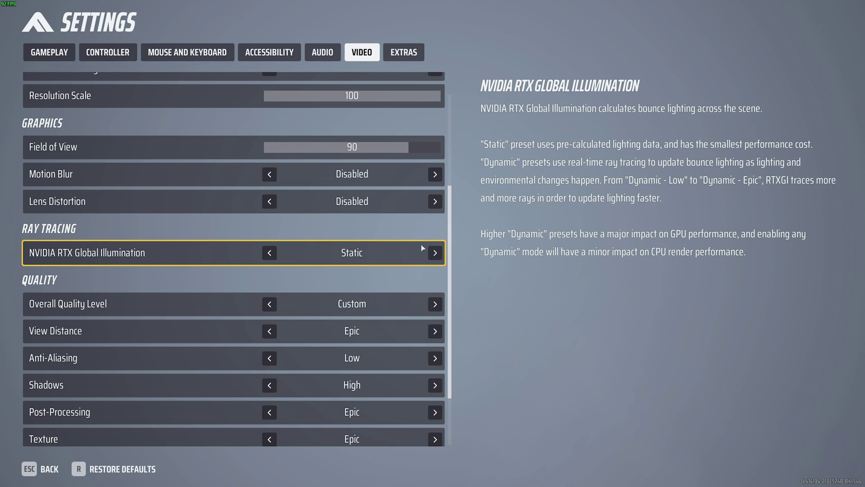
# - Set View Distance, Shadows, Post-Processing, Effects and Global Illumination Resolution to Low in the quality settings
pyautogui.scroll(-1, 421, 244)
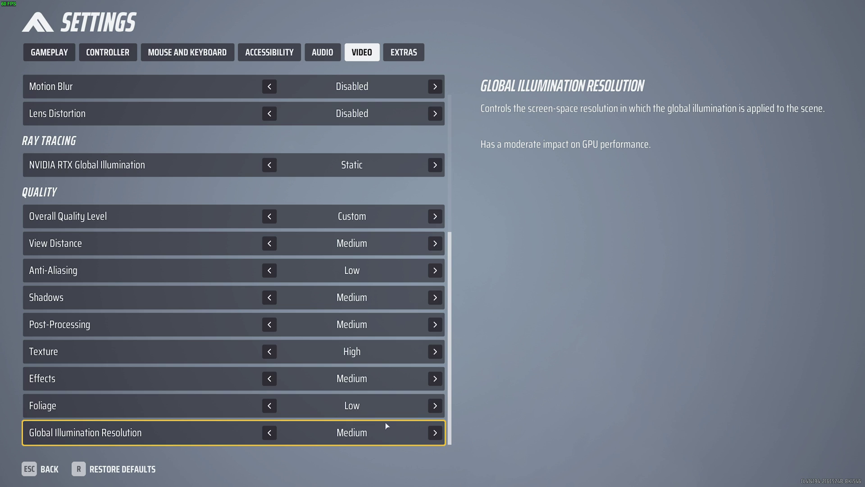
pyautogui.click(272, 246)
pyautogui.click(270, 298)
pyautogui.click(269, 325)
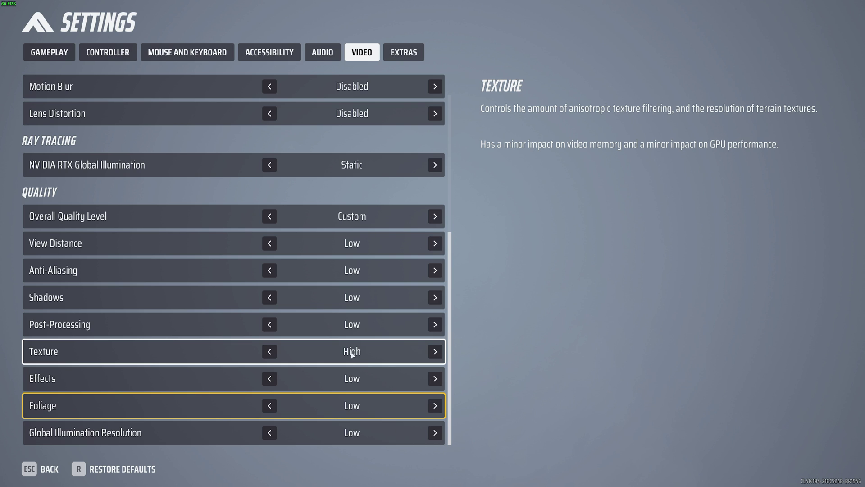
# - Set Texture quality to High, and both Global Illumination Resolution and View Distance to Medium
pyautogui.click(269, 352)
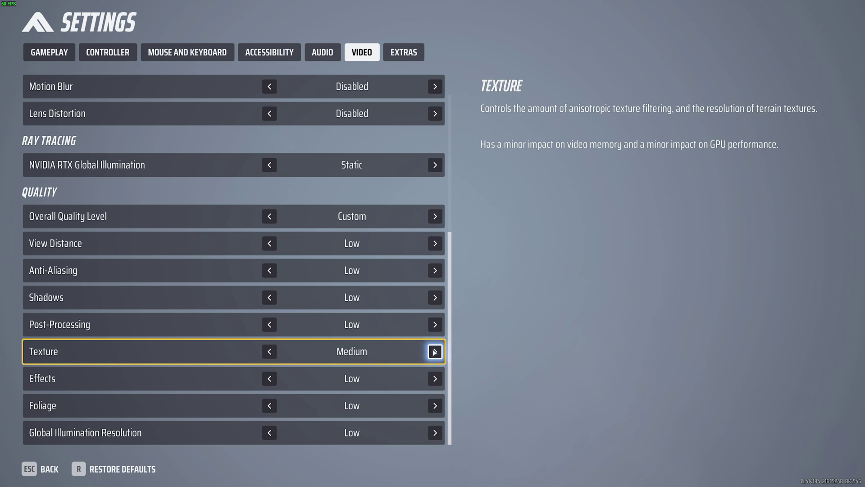
pyautogui.click(434, 352)
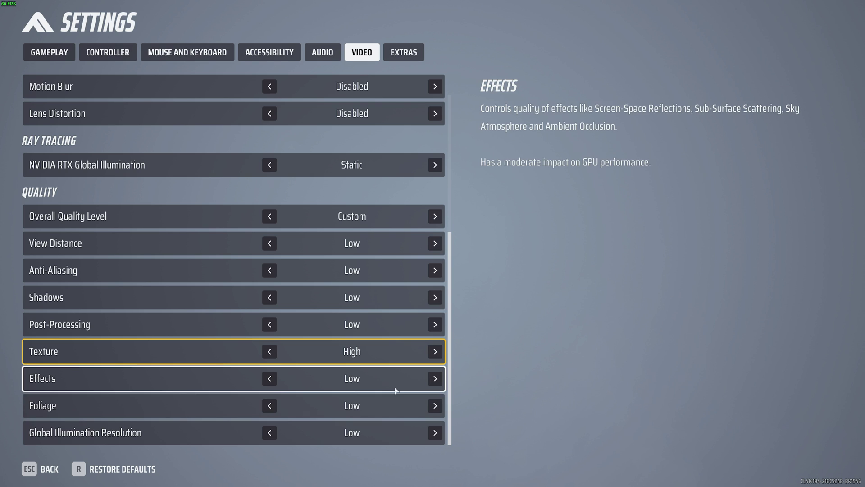
pyautogui.click(435, 432)
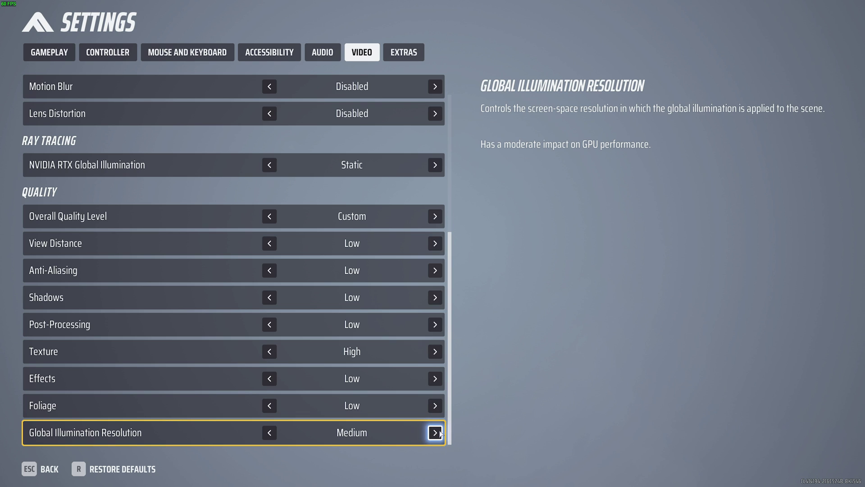
pyautogui.click(435, 244)
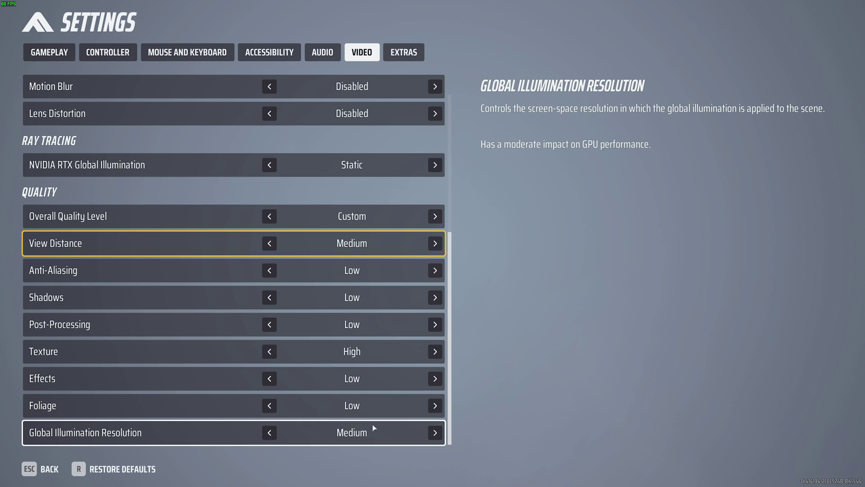
# - In the audio settings, set Music Volume to 0, Dialogue Volume to 50 and Master Volume to 100
pyautogui.scroll(5, 372, 424)
pyautogui.click(336, 58)
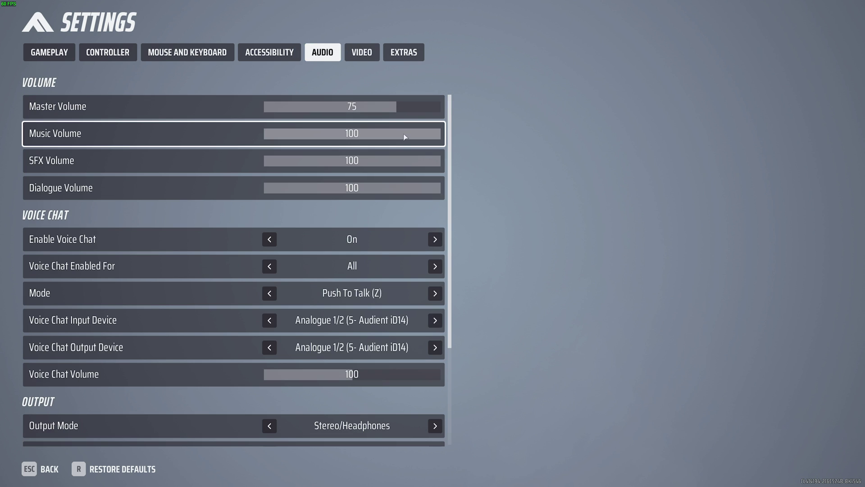
pyautogui.moveTo(404, 134); pyautogui.dragTo(266, 101)
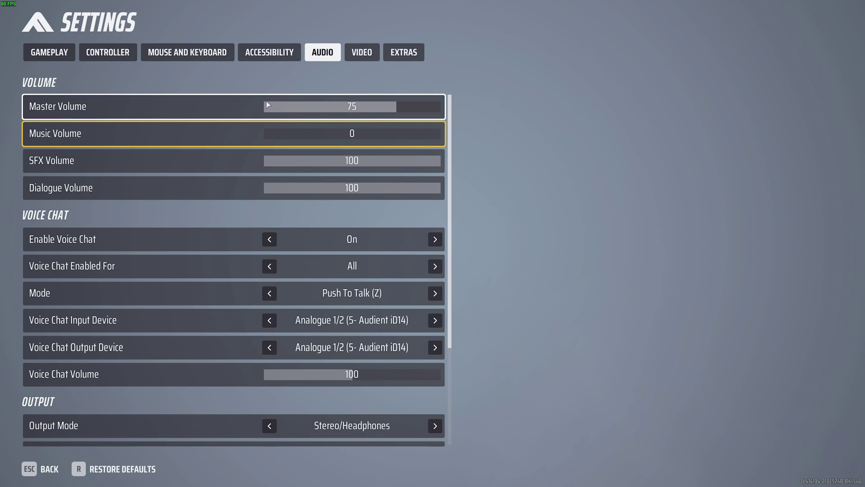
pyautogui.moveTo(271, 134); pyautogui.dragTo(286, 136)
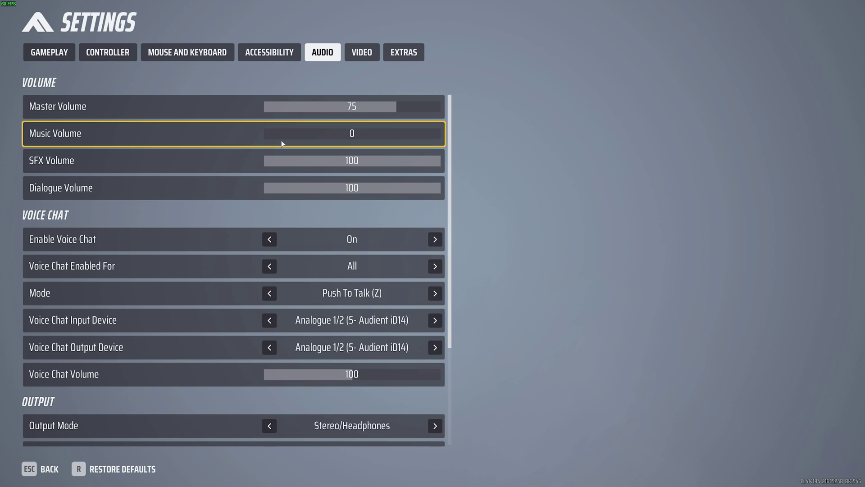
pyautogui.moveTo(386, 187); pyautogui.dragTo(352, 190)
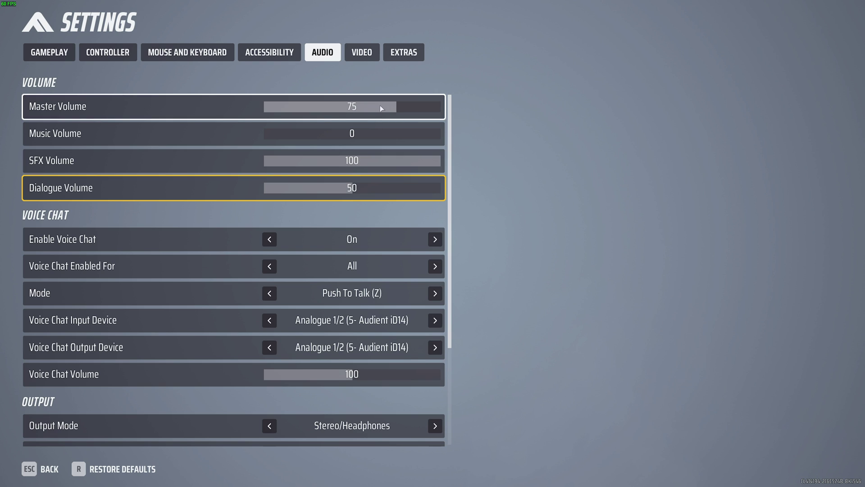
pyautogui.moveTo(380, 106); pyautogui.dragTo(449, 108)
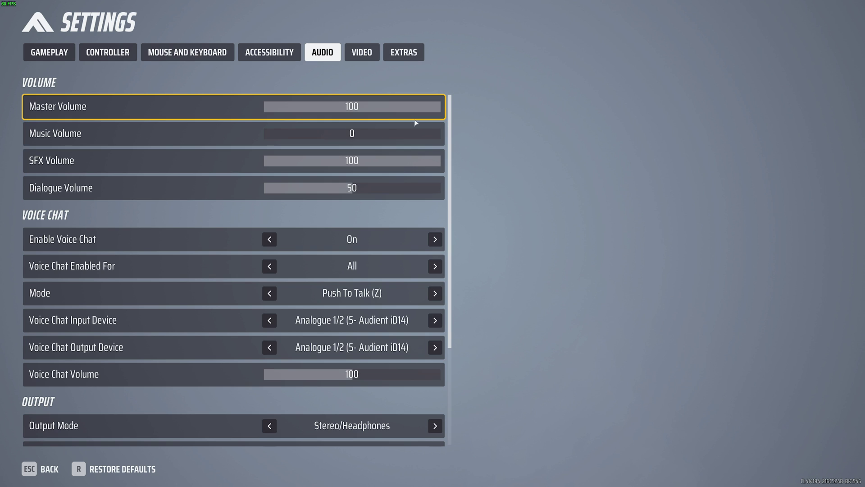
# - Turn subtitles off in the audio settings
pyautogui.scroll(-2, 415, 123)
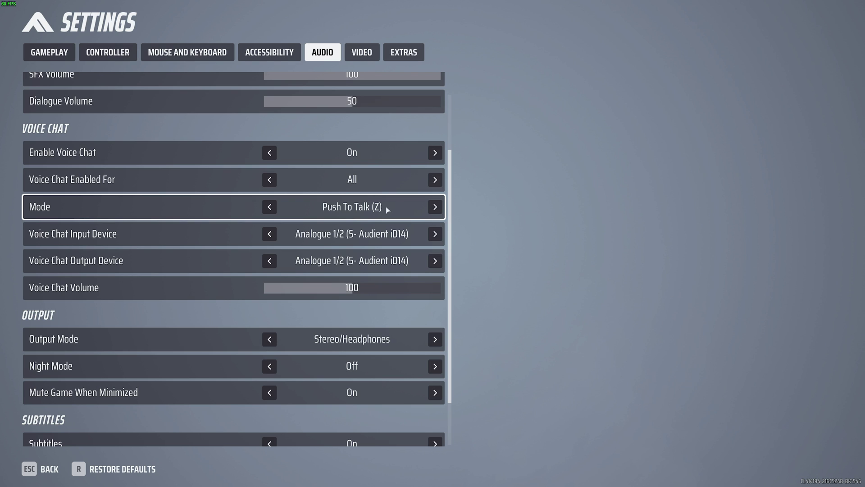
pyautogui.scroll(-2, 386, 206)
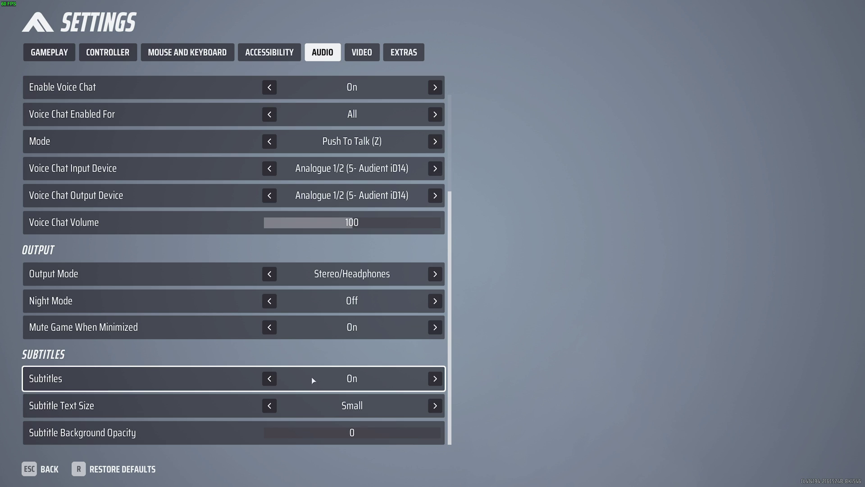
pyautogui.click(269, 379)
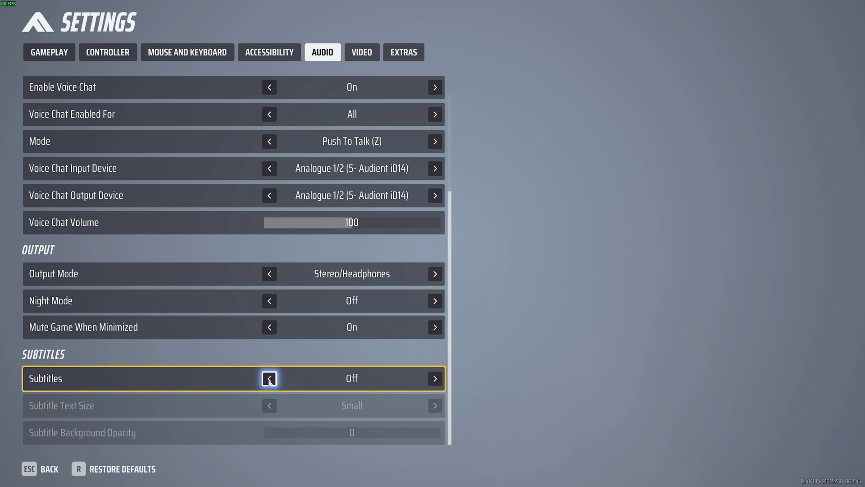
# - Preview the Colorblind Mode options in the game's accessibility settings
pyautogui.press('q')
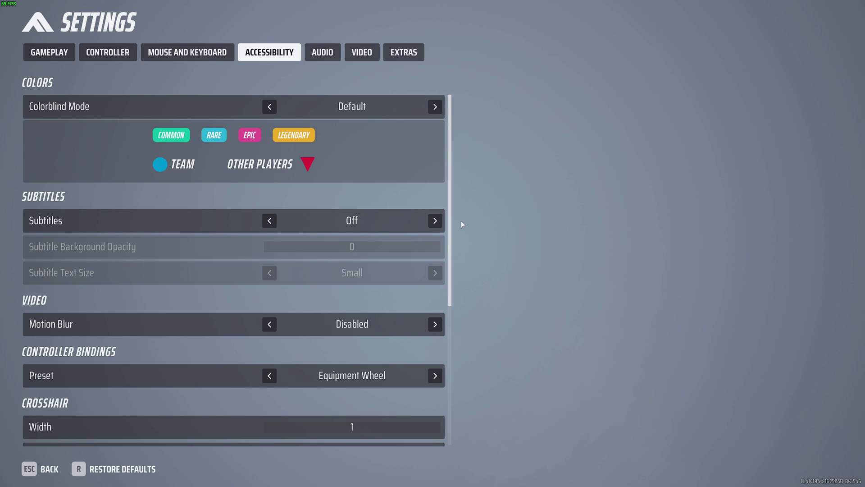
pyautogui.scroll(-5, 436, 197)
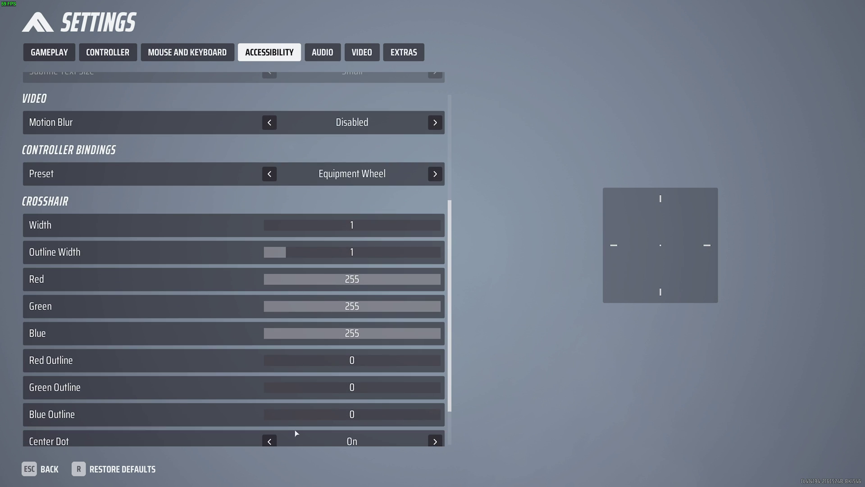
pyautogui.scroll(5, 296, 431)
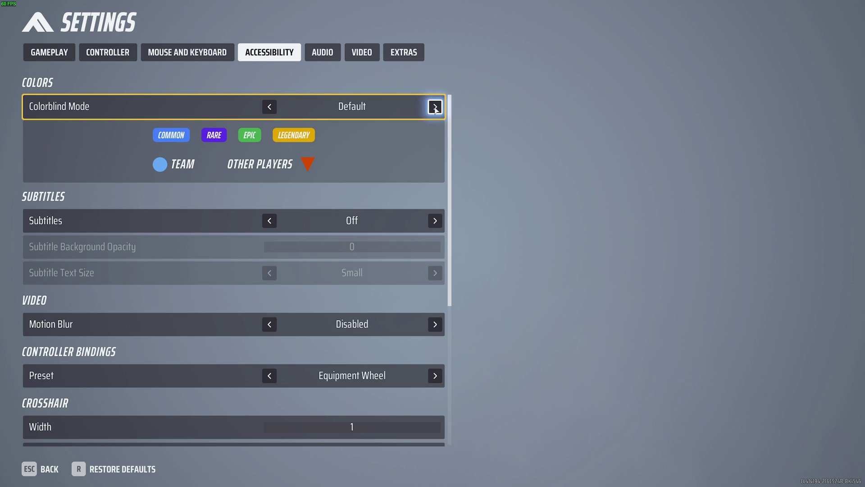
pyautogui.click(435, 107)
pyautogui.click(435, 107)
pyautogui.click(435, 108)
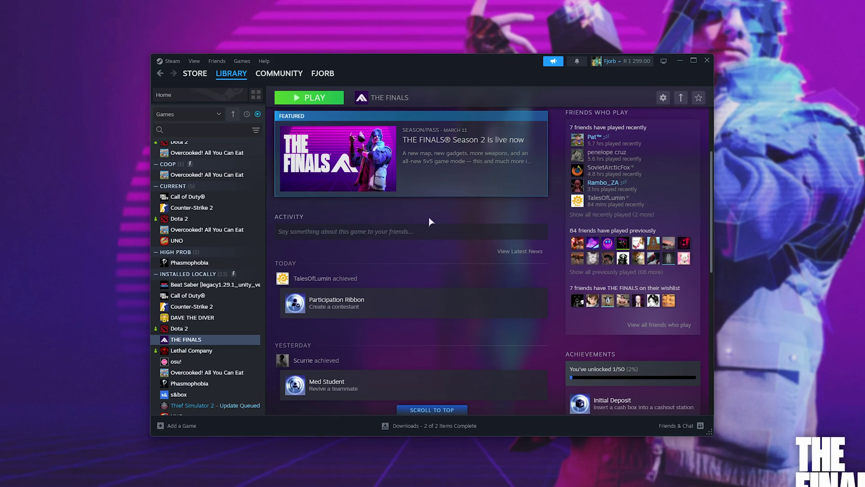
# - Switch to the Steam library, browse THE FINALS' local files and open the properties of Discovery.exe
pyautogui.scroll(5, 429, 221)
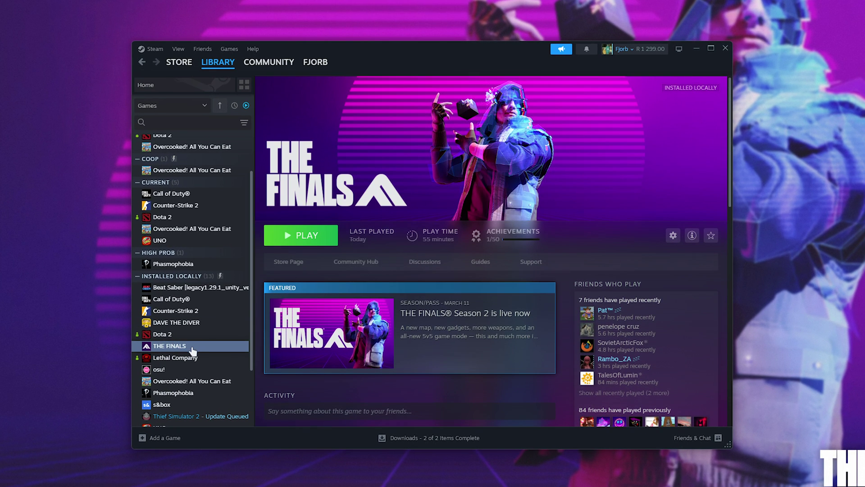
pyautogui.rightClick(207, 341)
pyautogui.moveTo(212, 417)
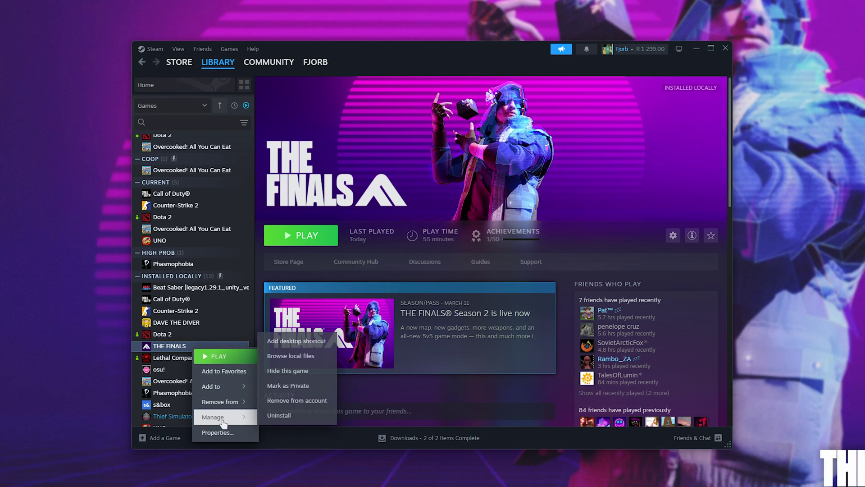
pyautogui.click(297, 356)
pyautogui.rightClick(320, 232)
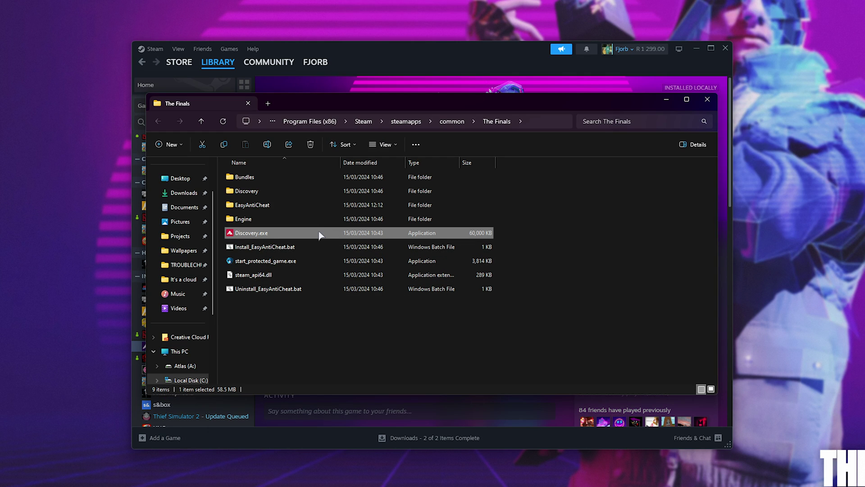
pyautogui.click(413, 453)
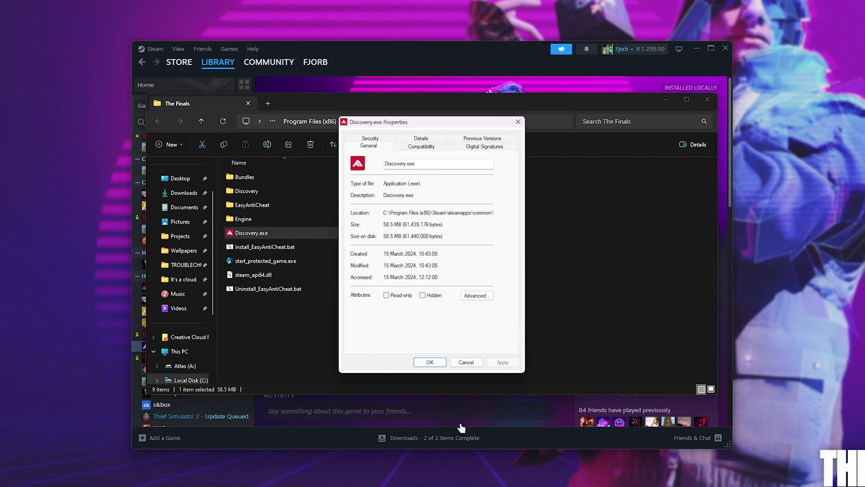
# - In Discovery.exe's compatibility settings, disable fullscreen optimizations and override high DPI scaling with Application, accept the changes and close the folder
pyautogui.click(418, 149)
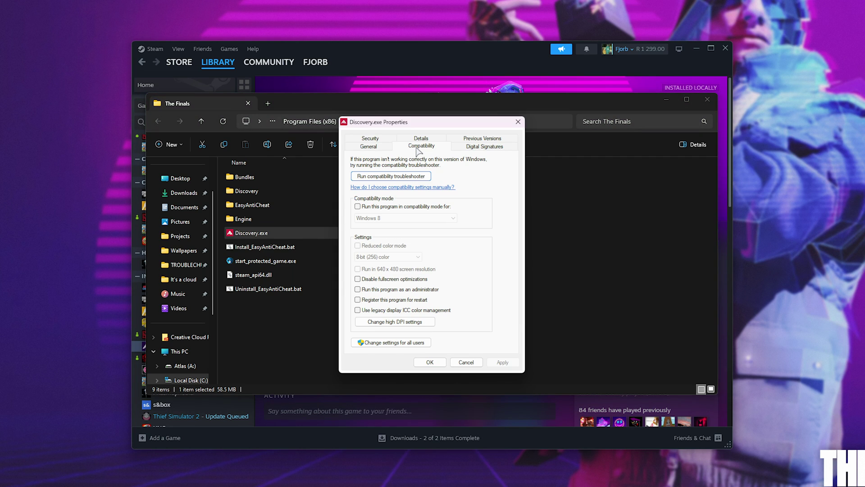
pyautogui.click(405, 279)
pyautogui.click(395, 321)
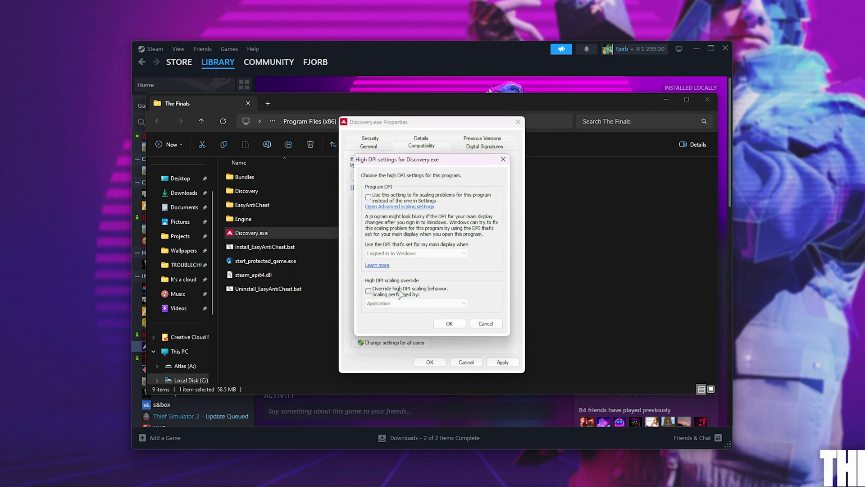
pyautogui.click(400, 292)
pyautogui.click(406, 303)
pyautogui.click(405, 311)
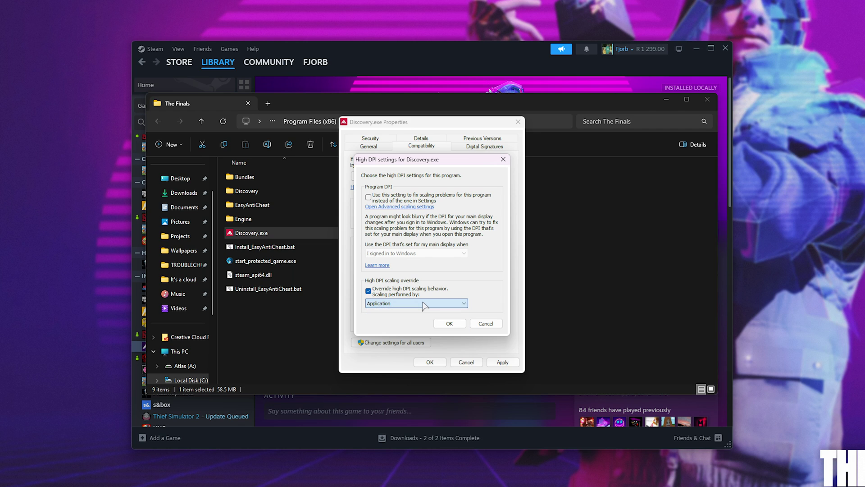
pyautogui.click(446, 323)
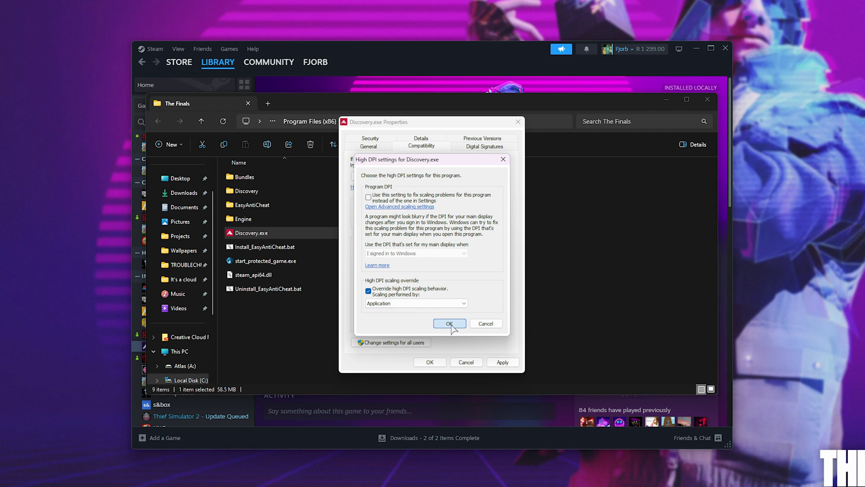
pyautogui.click(426, 361)
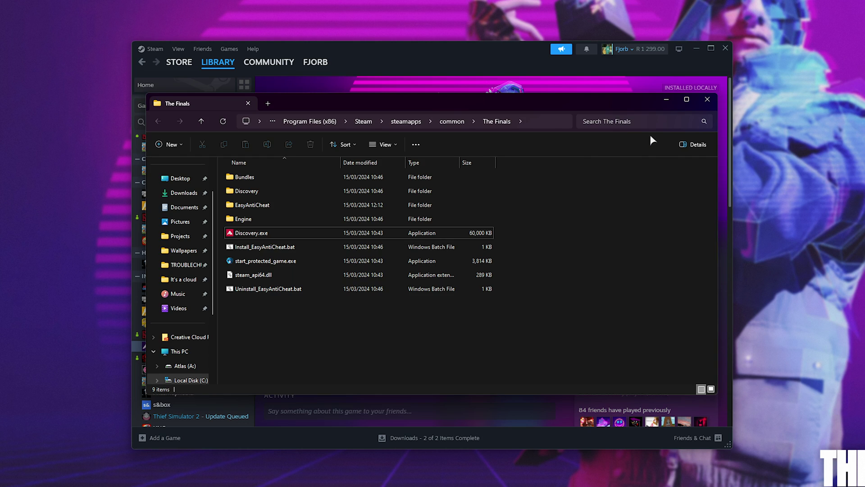
pyautogui.hotkey('alt', 'F4')
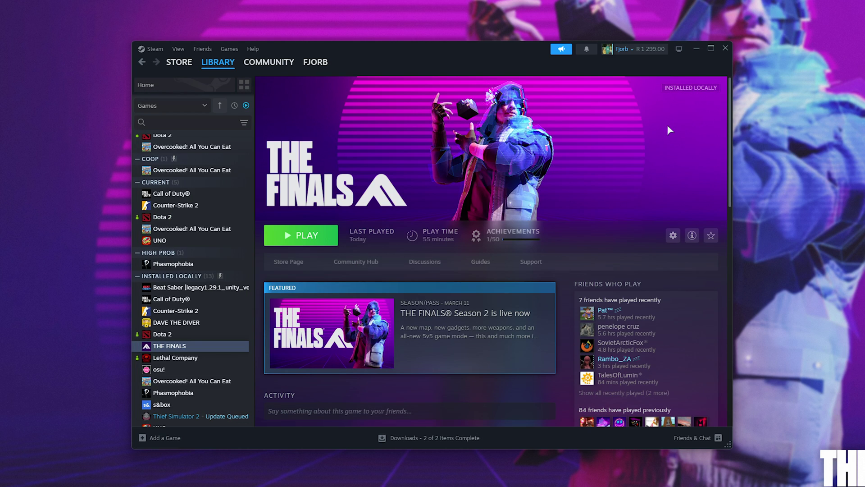
# - Open the %LocalAppData% folder through Run and go to Discovery\Saved\Config\WindowsClient
pyautogui.press('super+r')
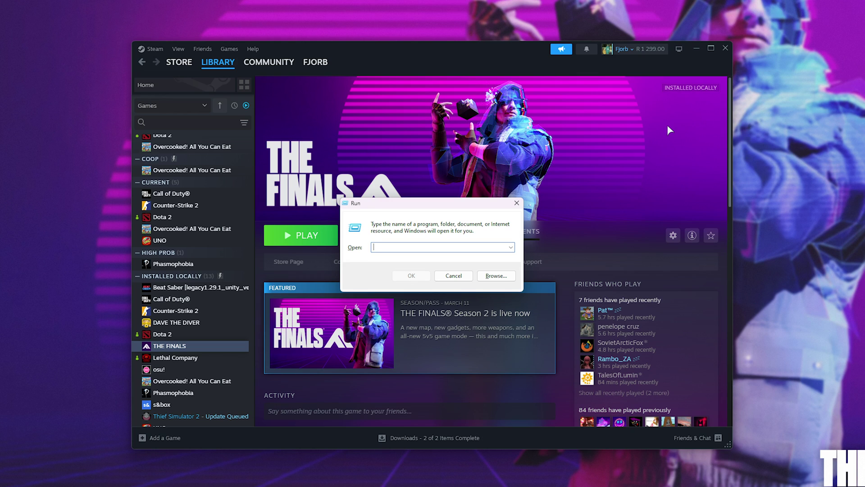
pyautogui.write('%LocalAppData%')
pyautogui.press('Return')
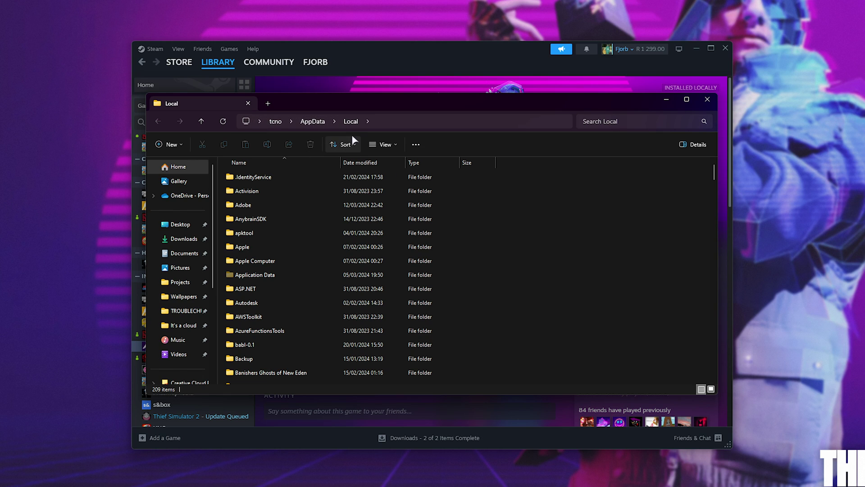
pyautogui.press('d')
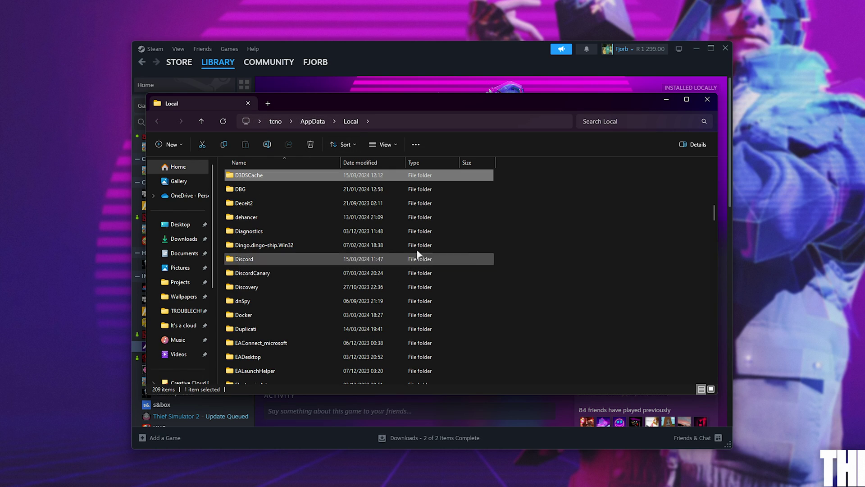
pyautogui.click(284, 291)
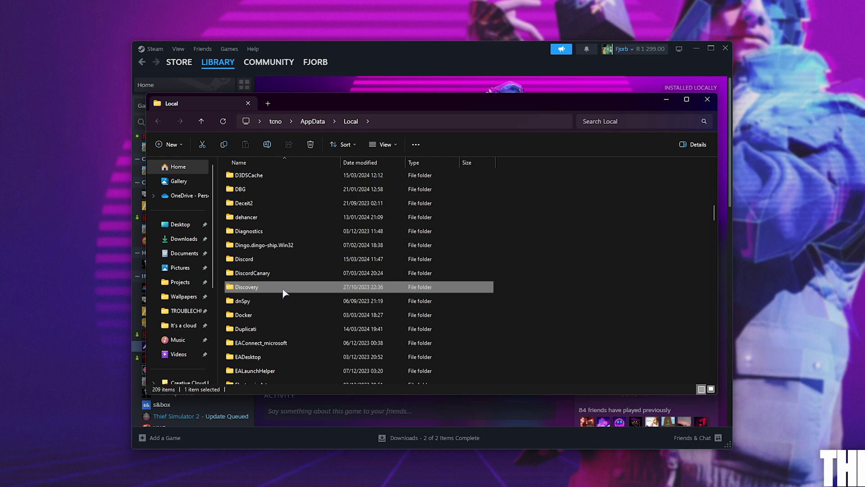
pyautogui.doubleClick(284, 292)
pyautogui.doubleClick(366, 179)
pyautogui.doubleClick(365, 180)
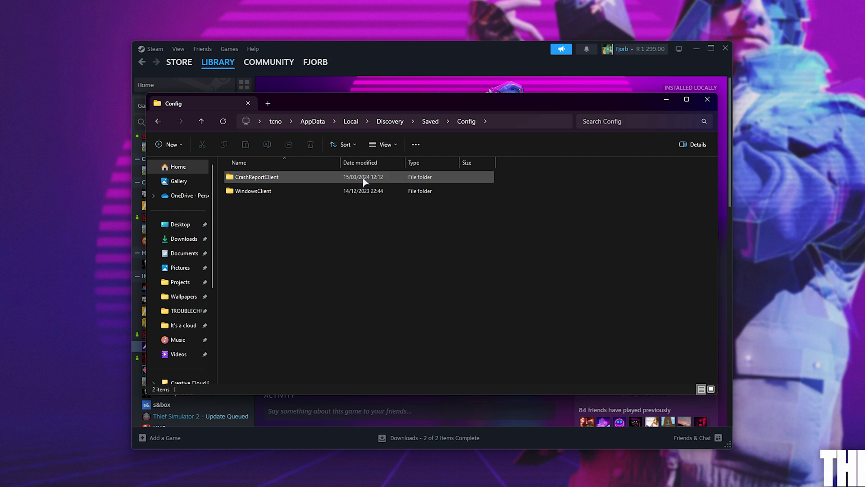
pyautogui.doubleClick(354, 191)
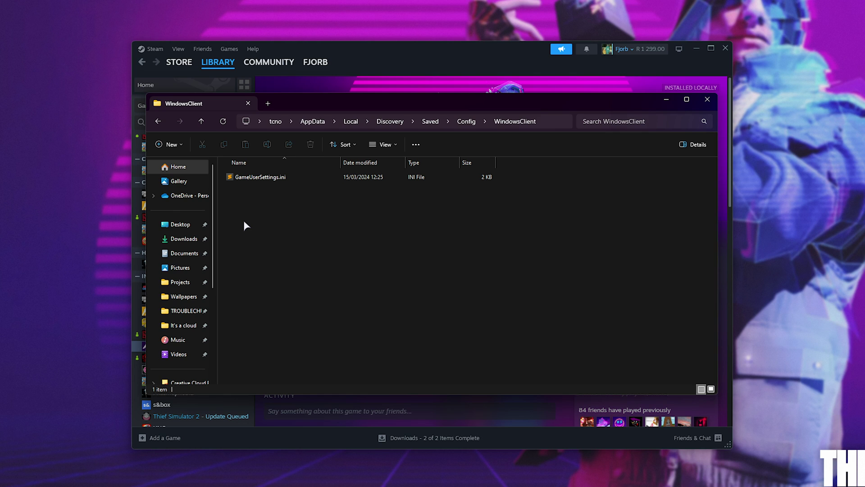
# - Create a text document in the WindowsClient folder and name it Engine.ini, accepting the extension change
pyautogui.rightClick(296, 223)
pyautogui.moveTo(359, 361)
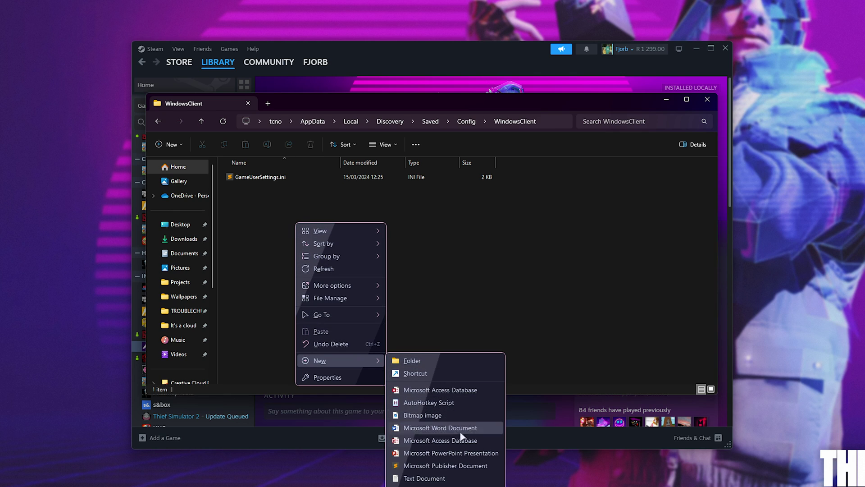
pyautogui.click(458, 473)
pyautogui.hotkey('ctrl', 'a')
pyautogui.write('Engine.ini')
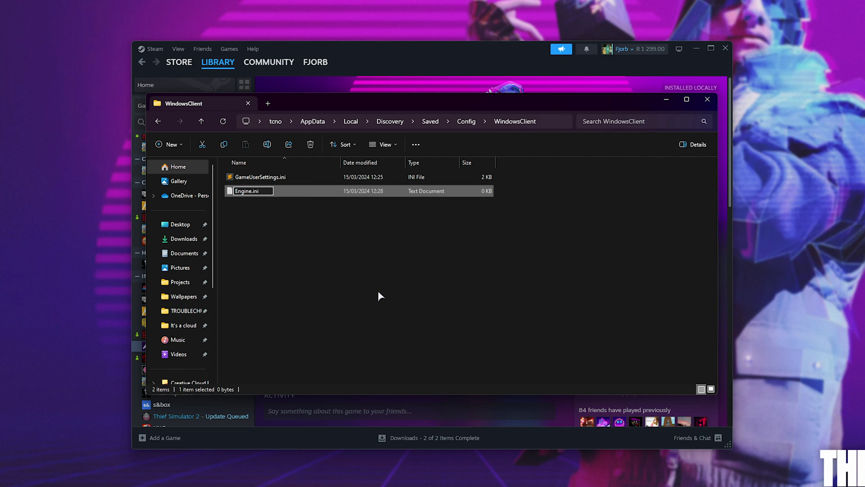
pyautogui.press('Return')
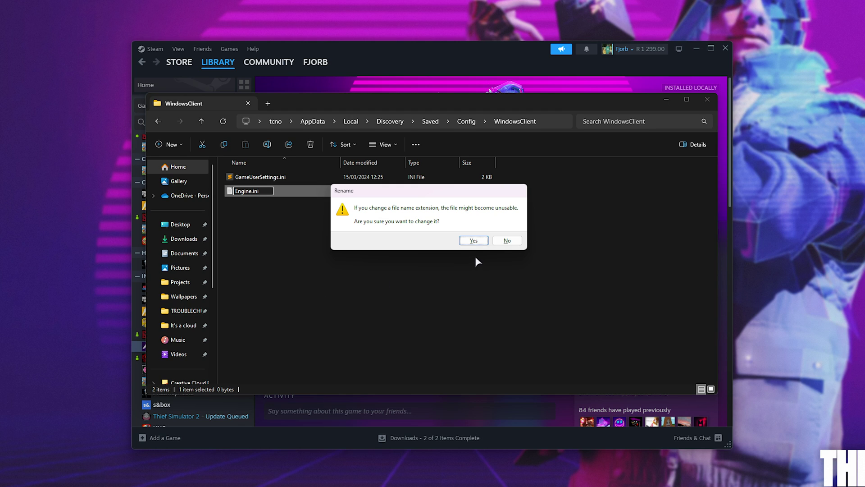
pyautogui.press('Return')
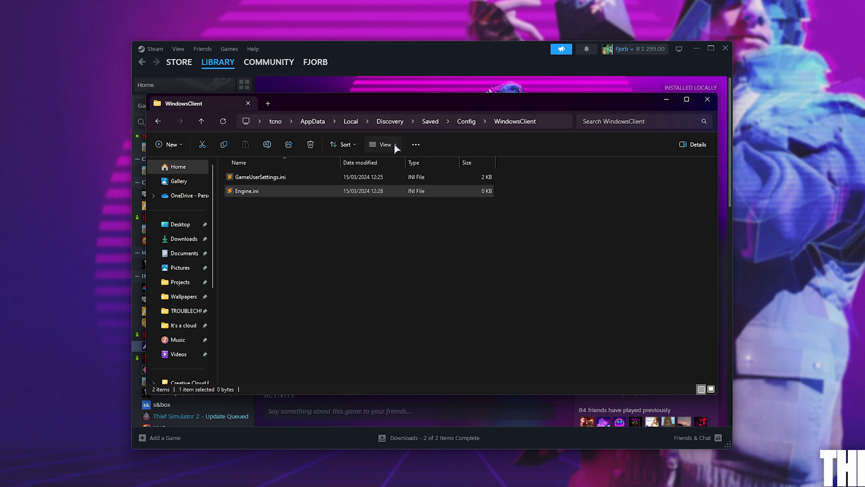
# - Check the folder's view options for whether hidden items are shown
pyautogui.click(394, 143)
pyautogui.moveTo(384, 314)
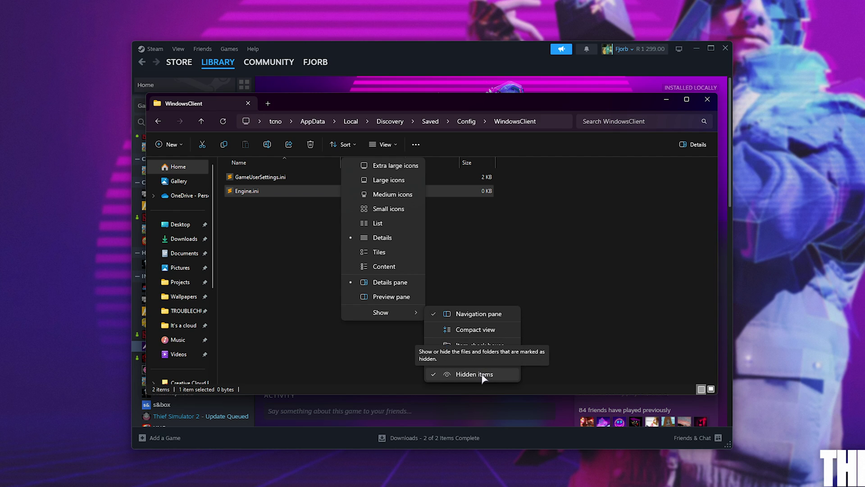
pyautogui.press('Escape')
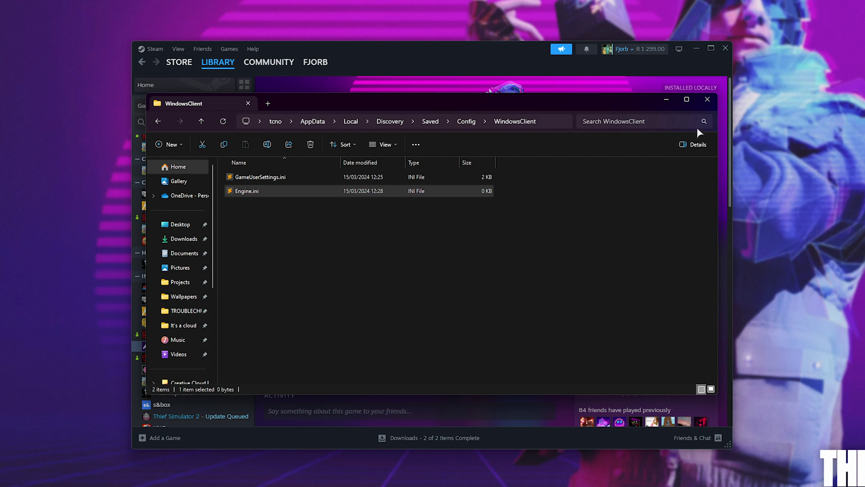
# - Open Engine.ini in a text editor, add "[/script/engine.inputsettings]" and "bEnableMouseSmoothing=False" as separate lines, and save the file
pyautogui.rightClick(310, 195)
pyautogui.moveTo(343, 210)
pyautogui.click(446, 210)
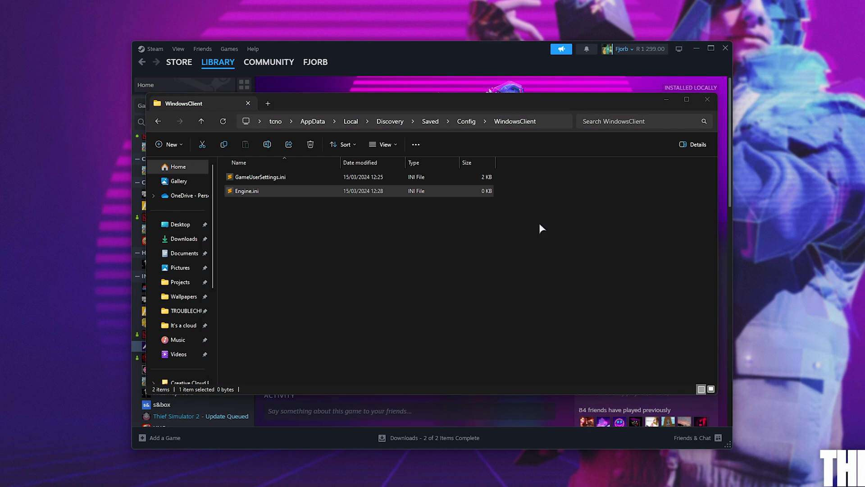
pyautogui.write('[/script/engine.inputsettings]  bEnableMouseSmoothing=False')
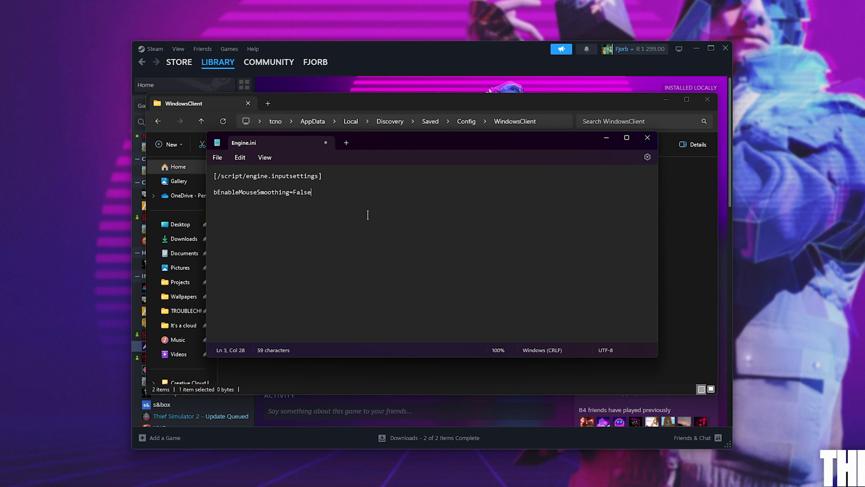
pyautogui.moveTo(367, 215); pyautogui.dragTo(156, 196)
pyautogui.click(387, 236)
pyautogui.hotkey('ctrl', 's')
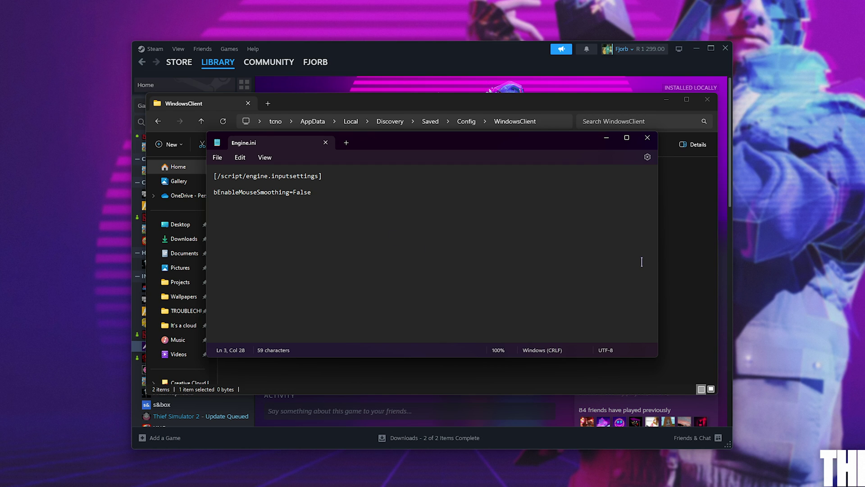